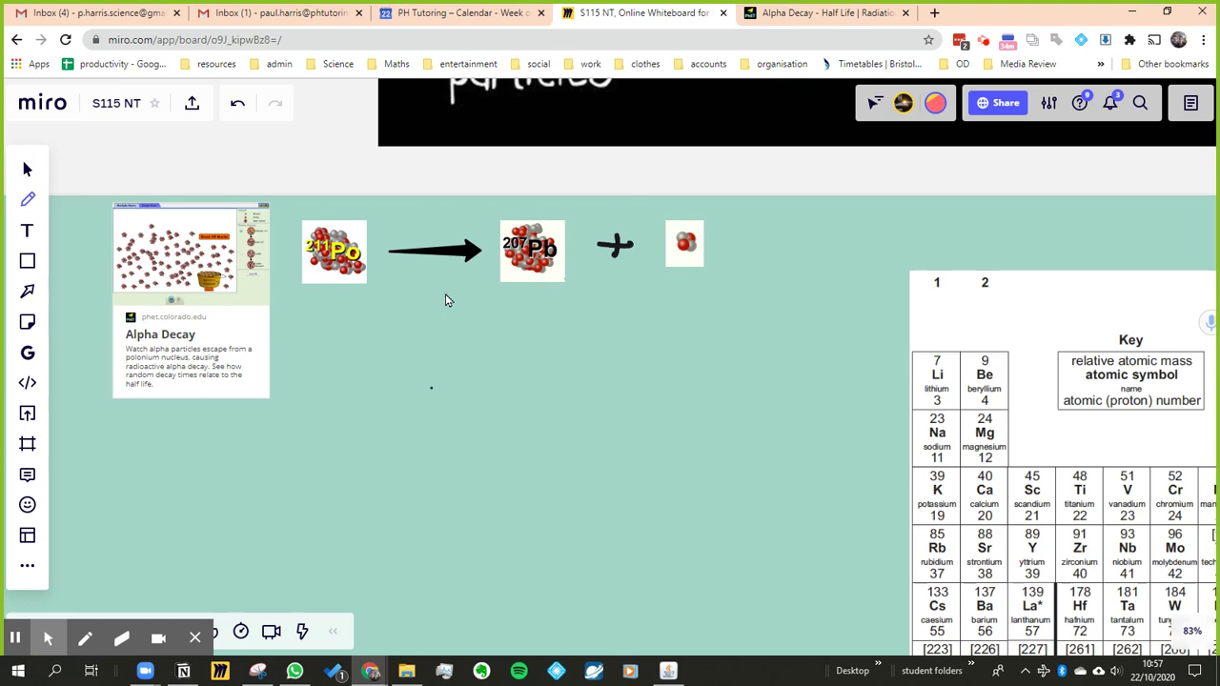
Pan across the radioactive decay notes to find the alpha decay equation
drag(340, 435, 971, 400)
drag(702, 498, 906, 485)
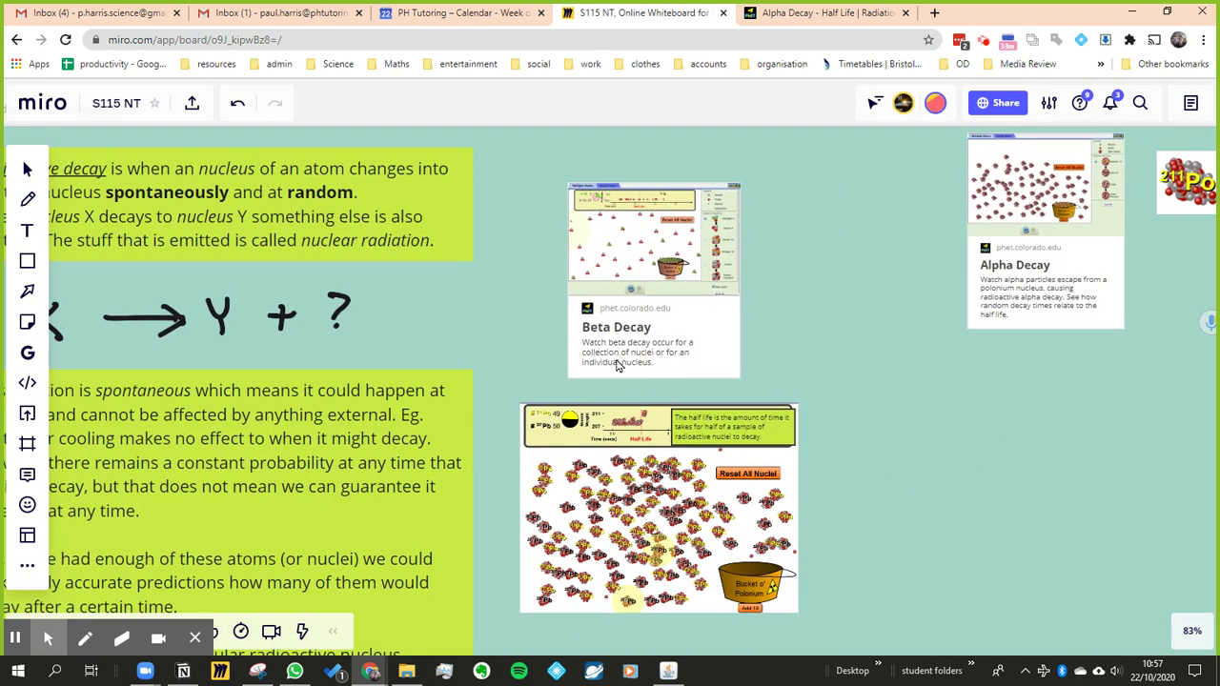
drag(511, 309, 649, 313)
key(p)
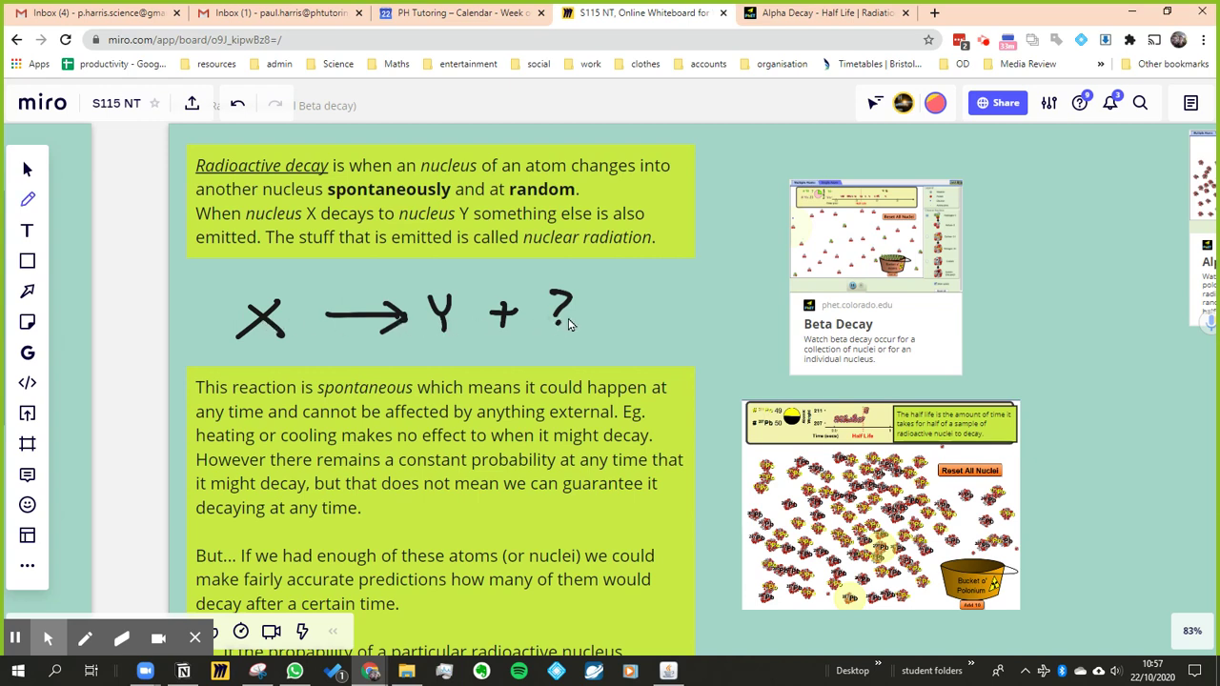
key(v)
drag(1081, 370, 450, 358)
scroll(868, 379, right, 5)
key(p)
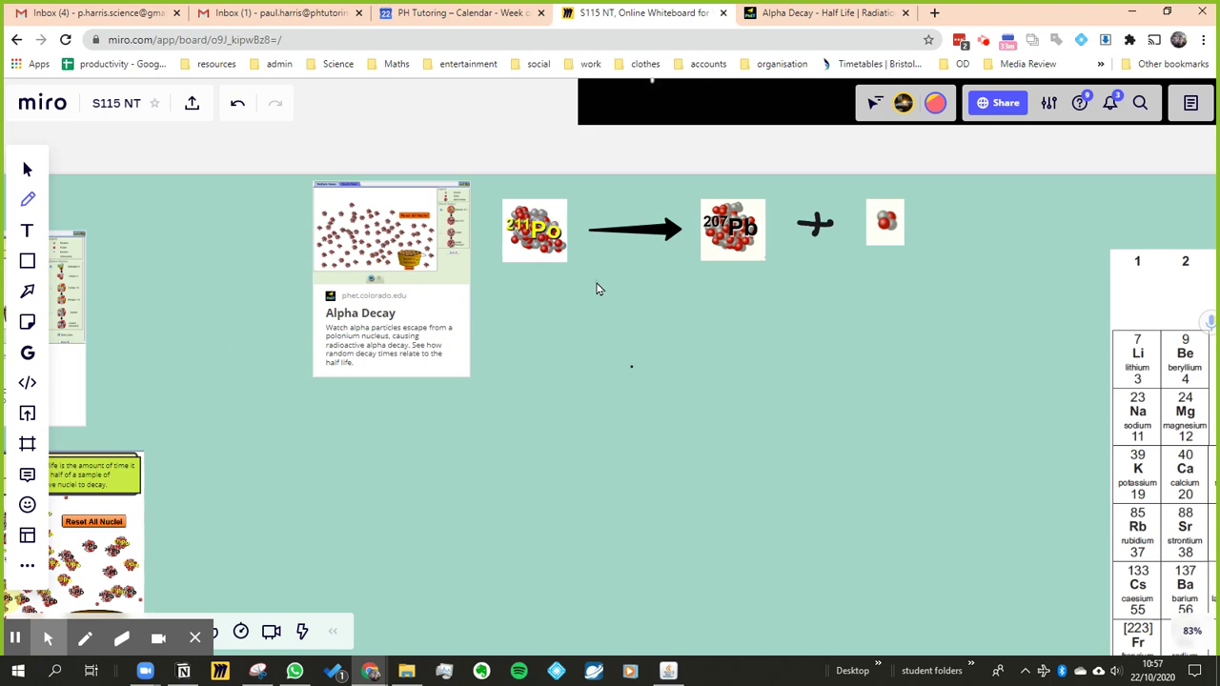
scroll(891, 518, right, 10)
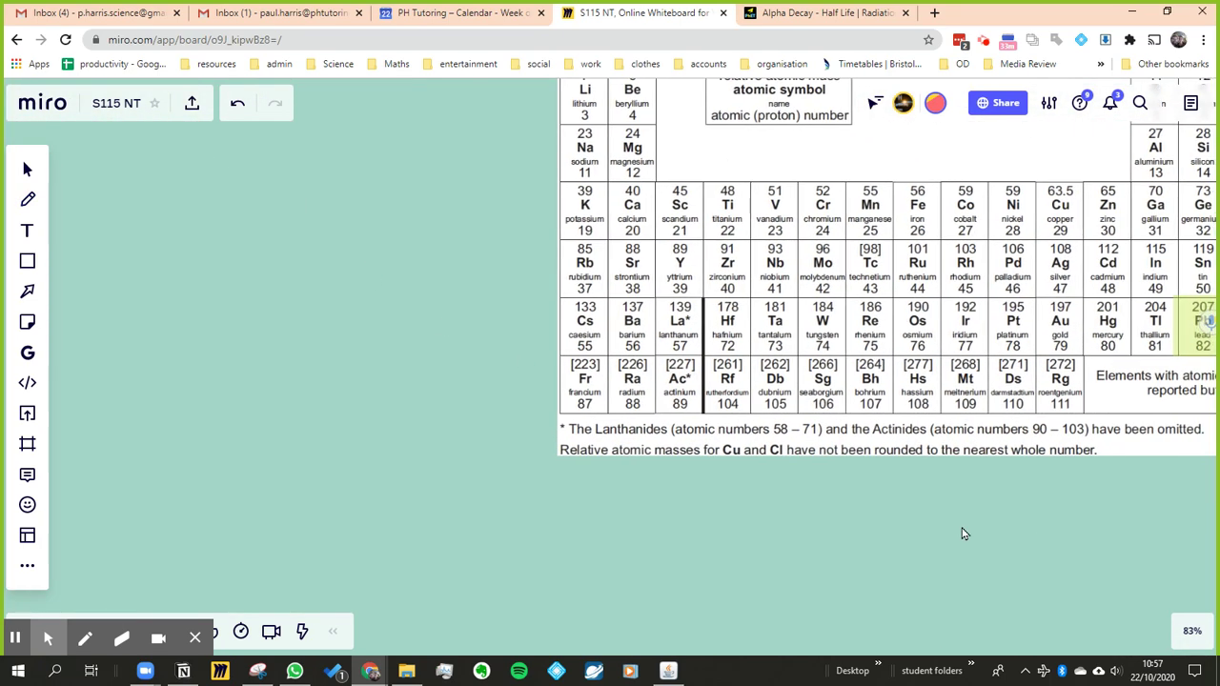
scroll(962, 534, right, 5)
key(p)
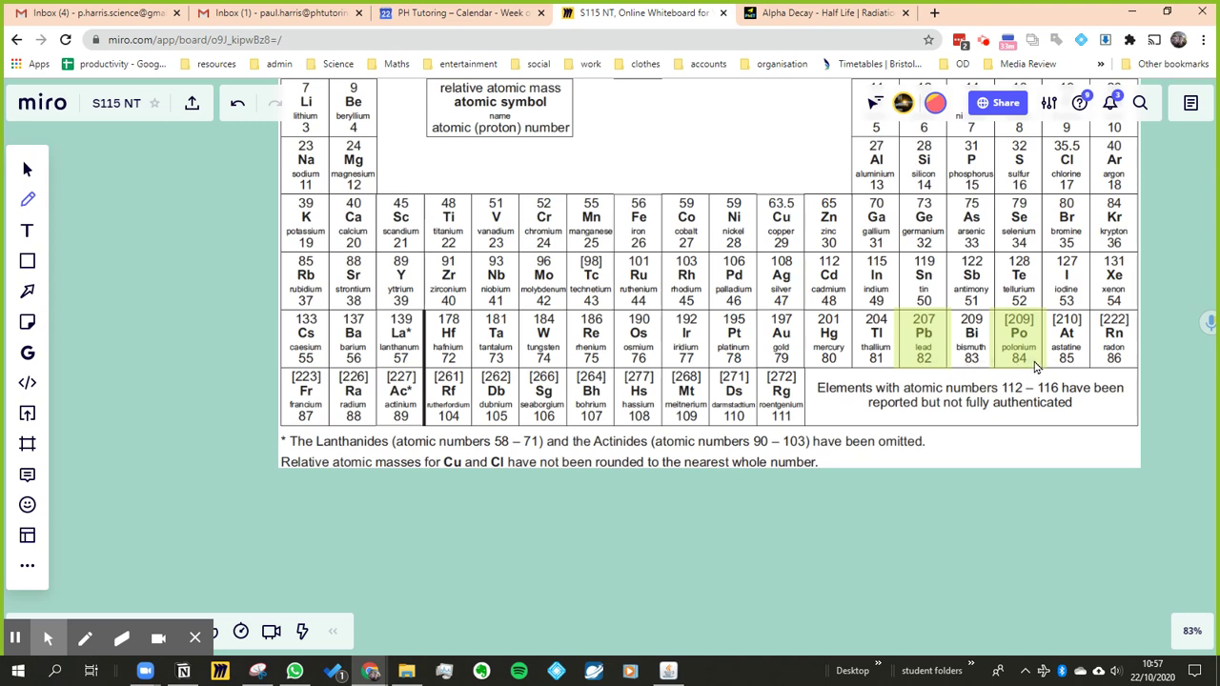
Undo a stray pen stroke on the periodic table and recenter on the equation
drag(236, 286, 653, 431)
key(ctrl+z)
key(v)
mouse_move(225, 287)
mouse_down()
mouse_move(274, 324)
mouse_move(807, 465)
mouse_up()
scroll(572, 422, up, 2)
scroll(572, 422, left, 2)
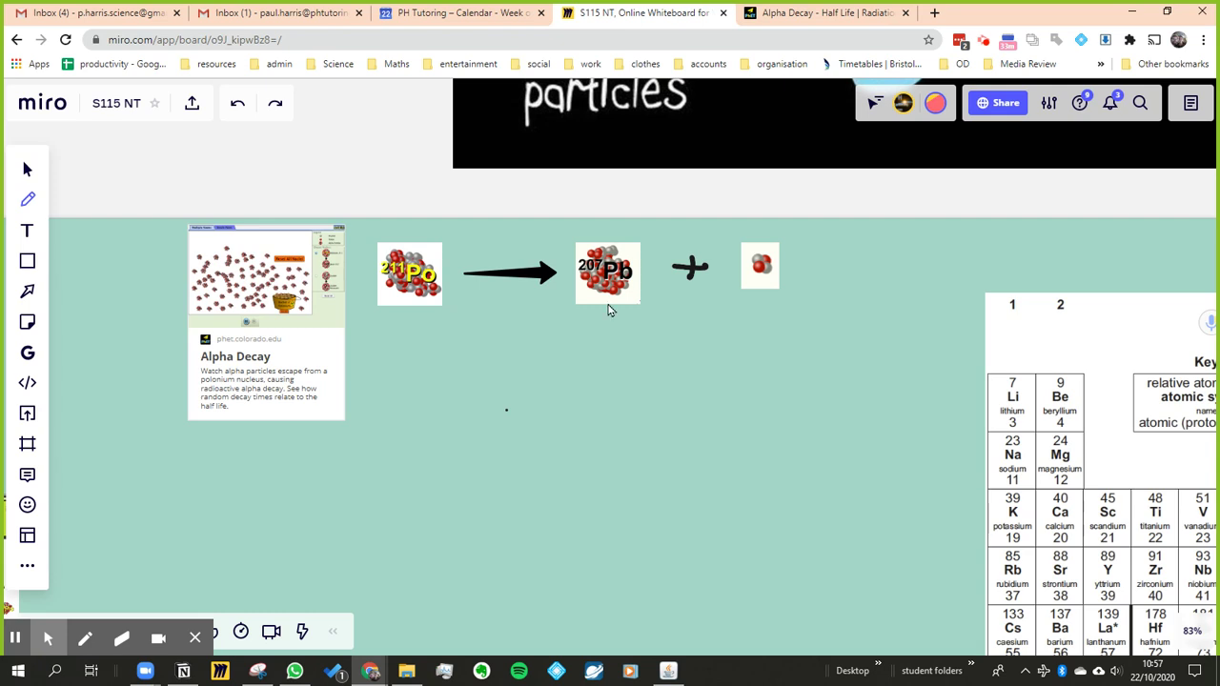
Handwrite 82 under the lead-207 image and 84 under the polonium-211 image
key(p)
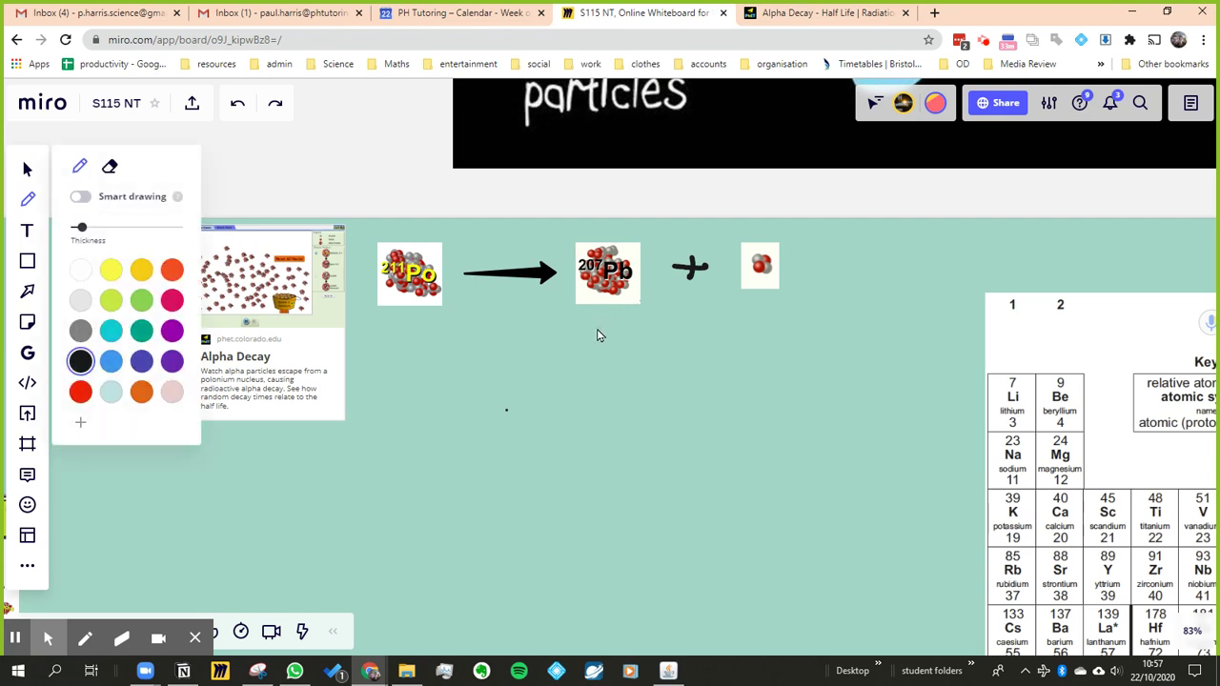
mouse_move(585, 310)
mouse_down()
mouse_move(592, 329)
mouse_move(637, 324)
mouse_up()
mouse_move(398, 307)
mouse_down()
mouse_move(404, 329)
mouse_move(408, 305)
mouse_up()
mouse_move(424, 309)
mouse_down()
mouse_move(421, 324)
mouse_move(439, 312)
mouse_up()
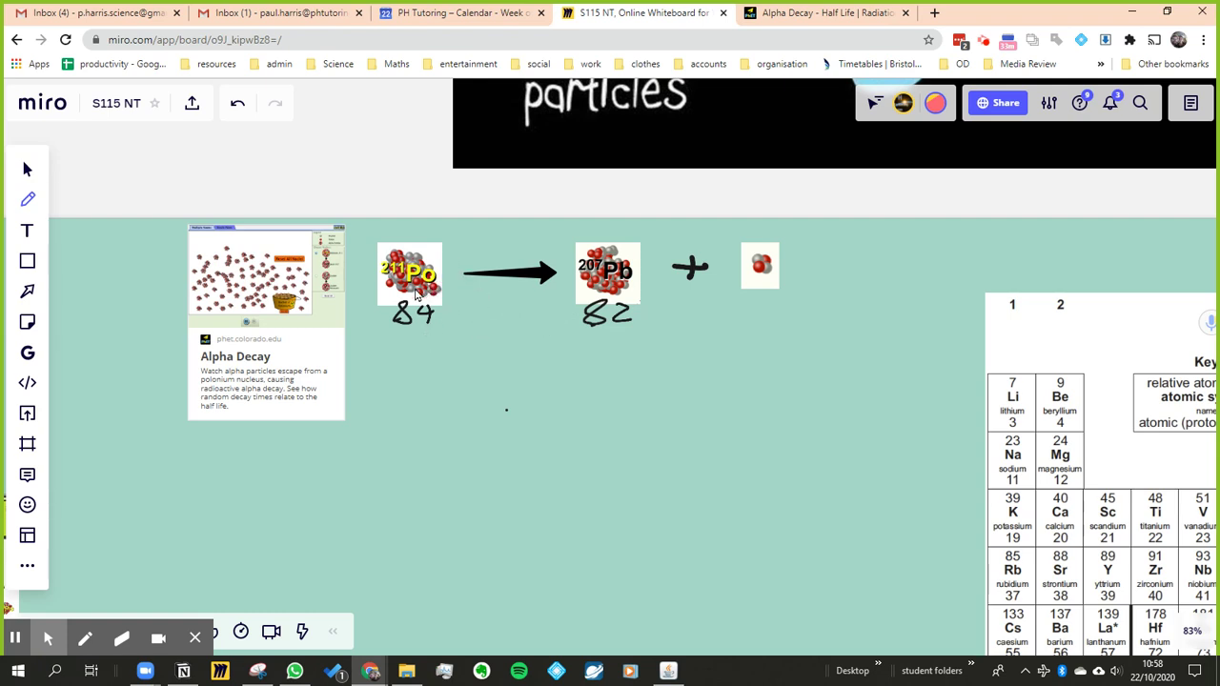
drag(839, 610, 412, 304)
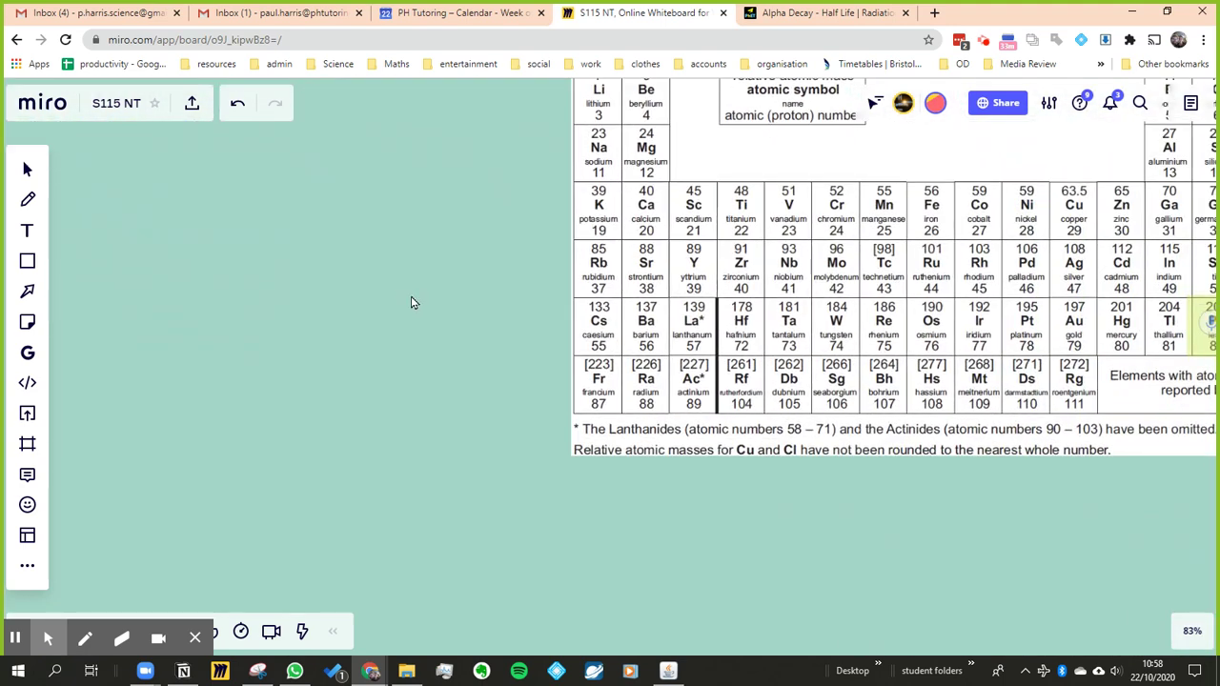
drag(1154, 515, 848, 534)
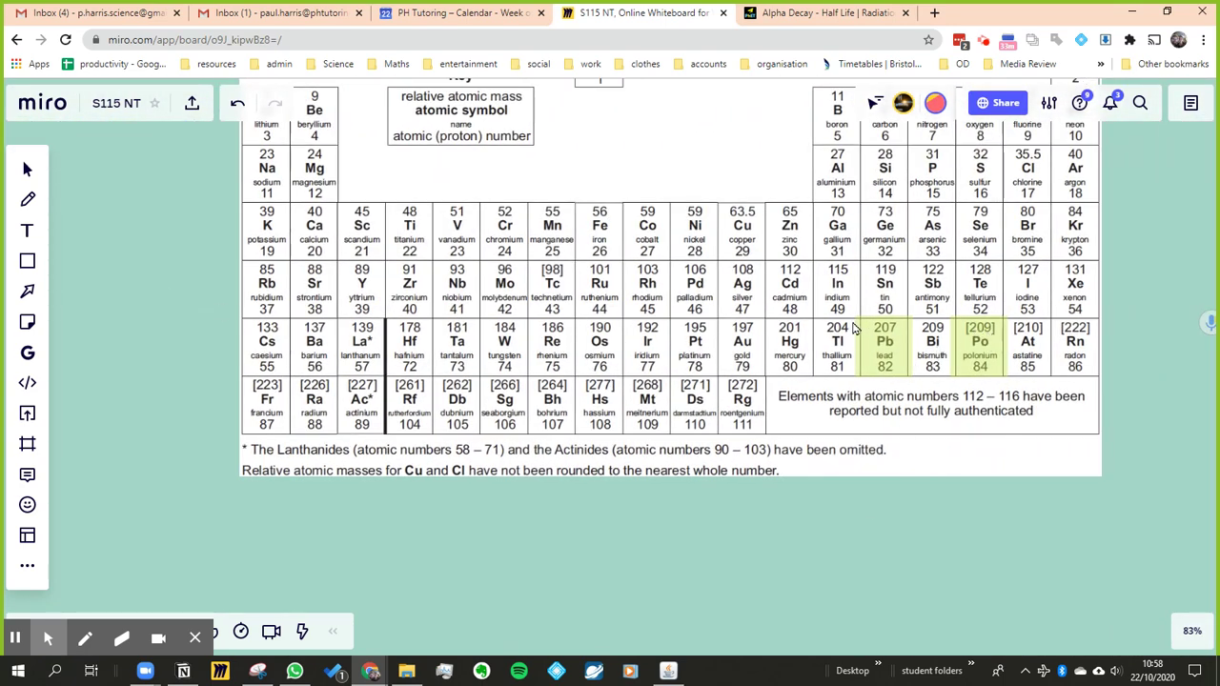
drag(220, 263, 834, 525)
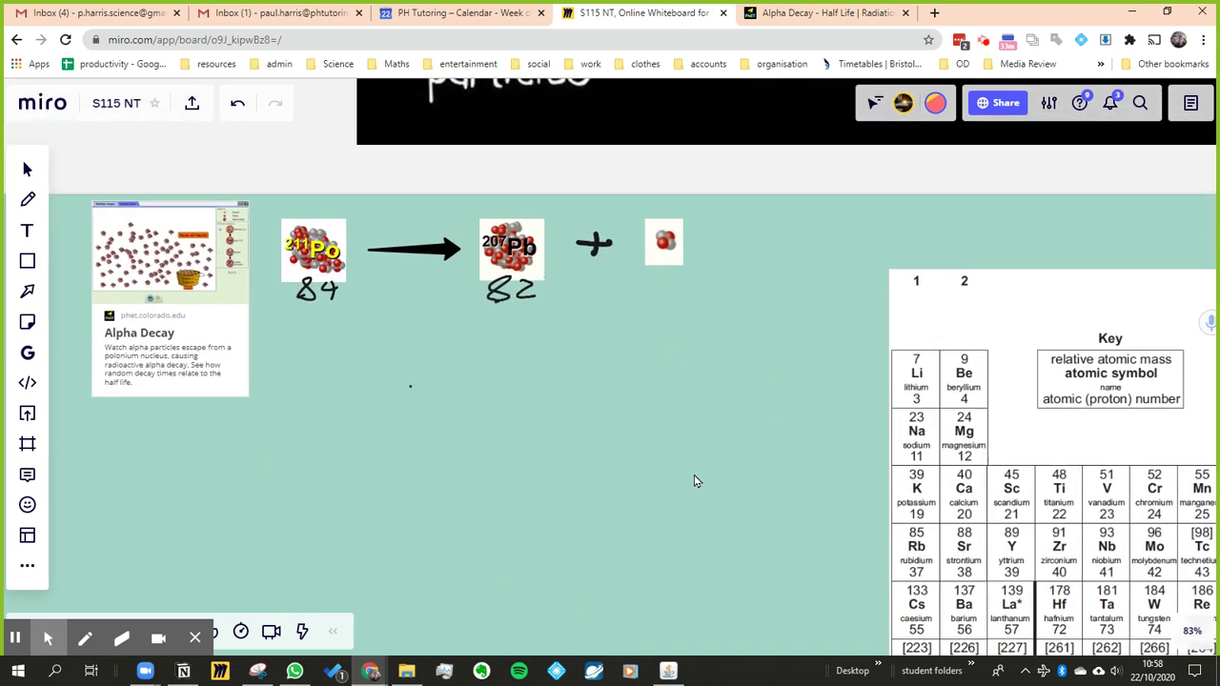
key(p)
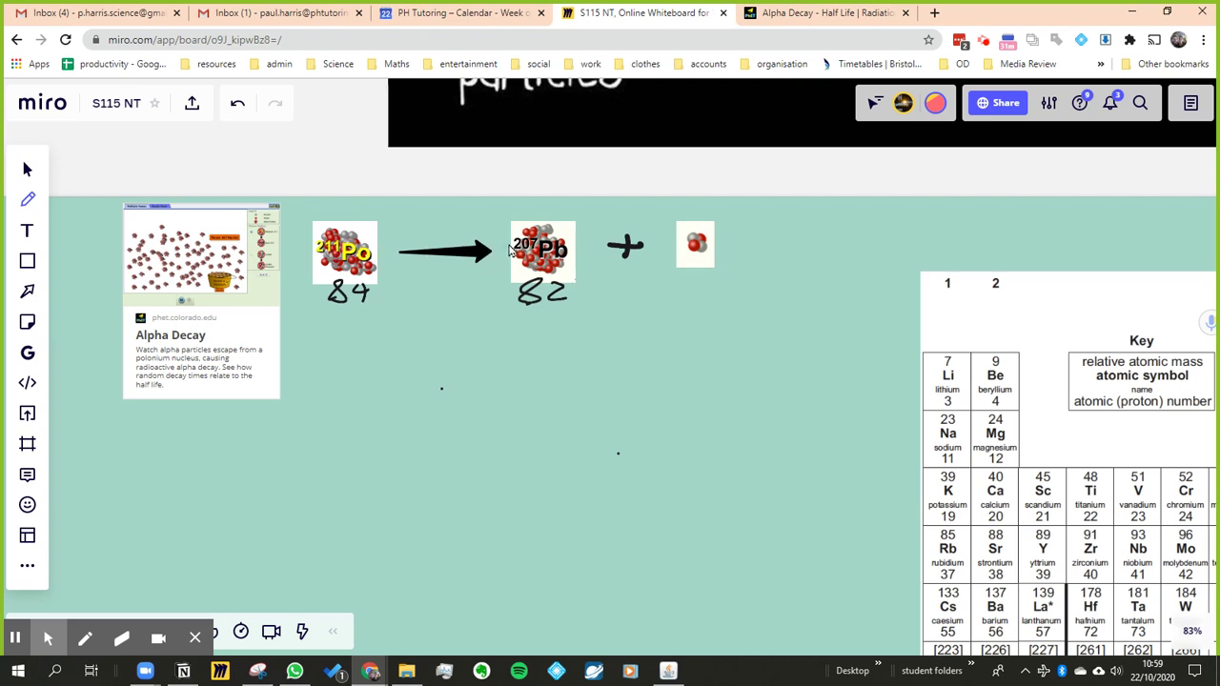
Handwrite mass number 4 above and atomic number 2 below the alpha particle
key(p)
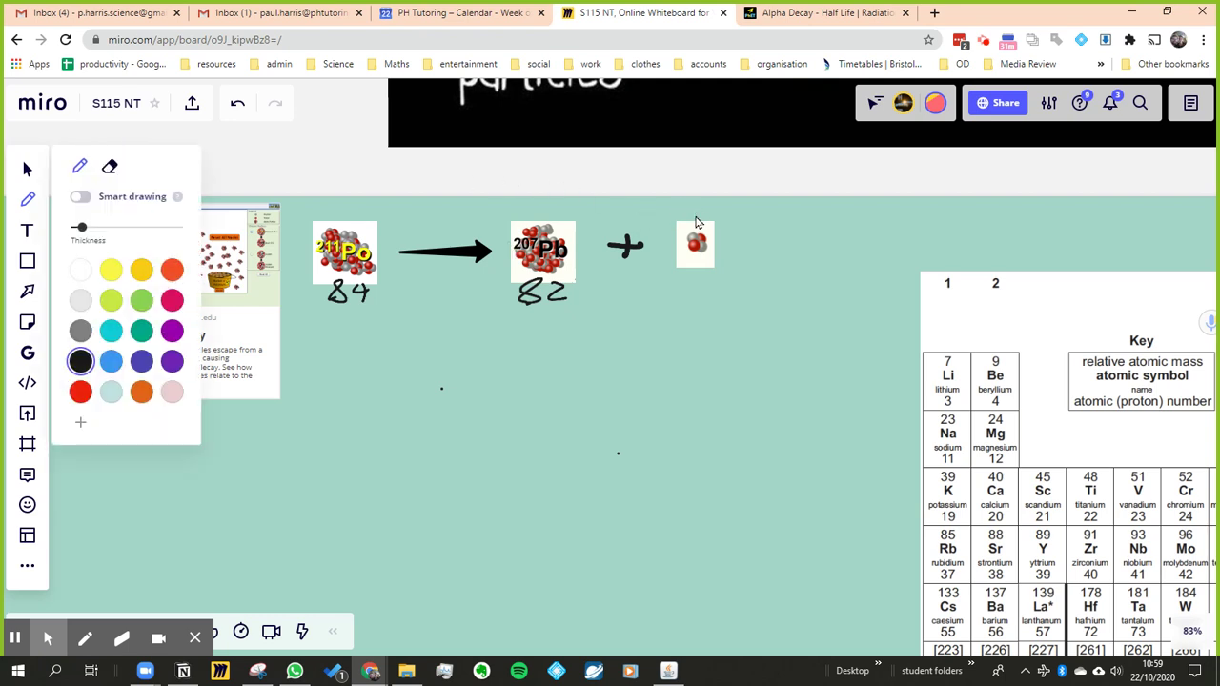
drag(697, 206, 700, 219)
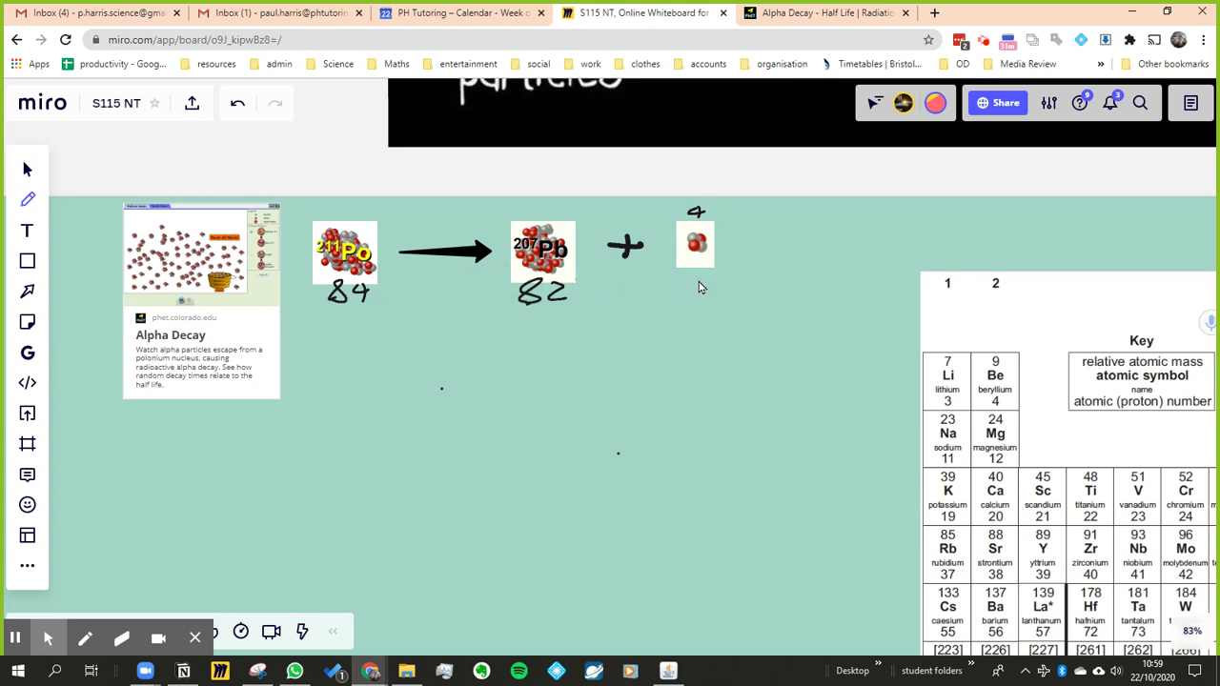
drag(696, 272, 708, 283)
Discard a stray comment accidentally started on the board
key(c)
click(399, 326)
text(c)
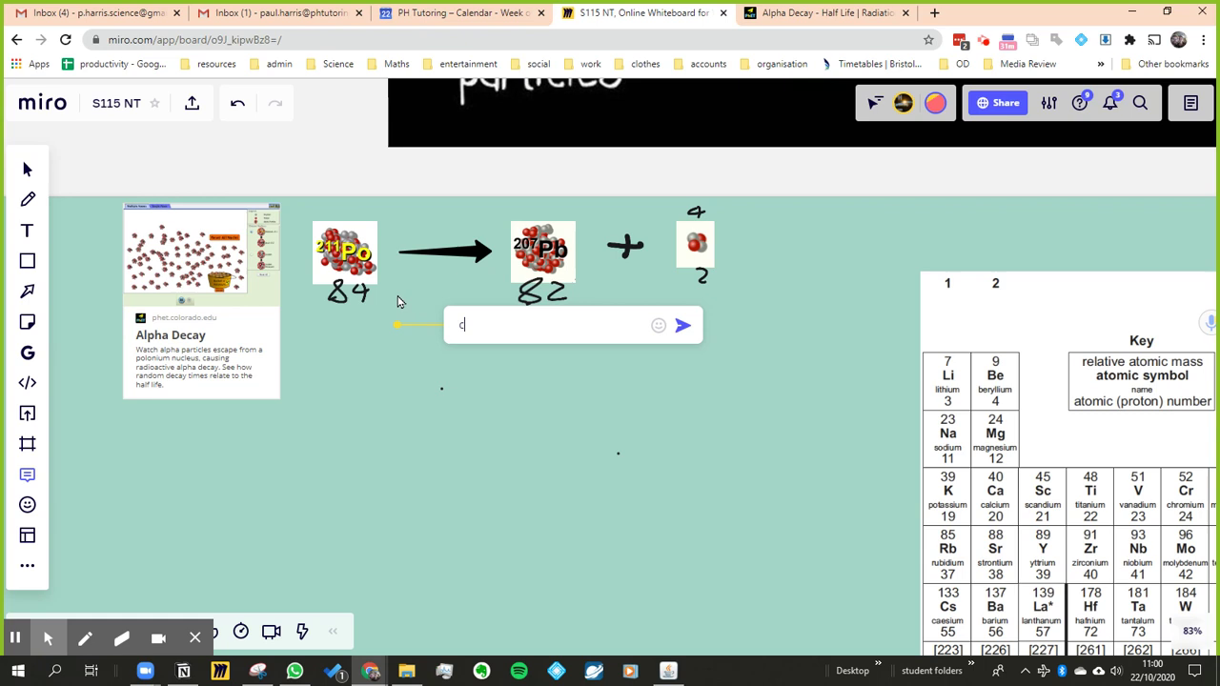
key(Escape)
key(v)
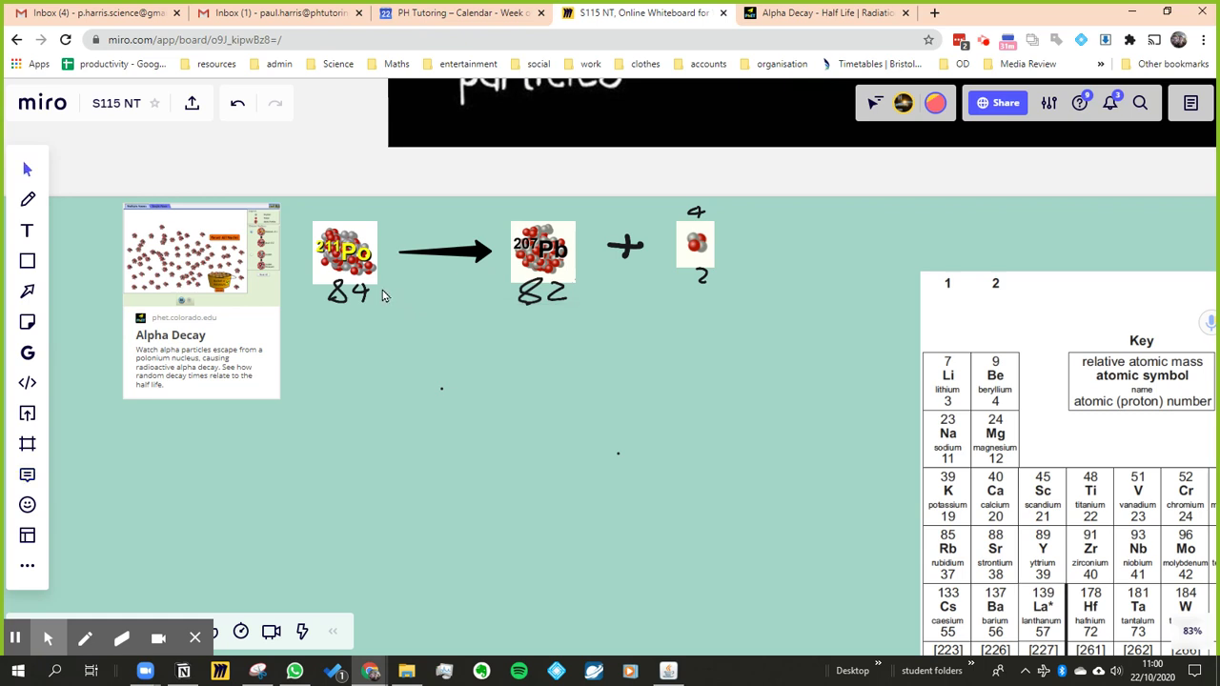
Pin a comment by the 84 saying atomic number is the number of protons
key(c)
click(378, 286)
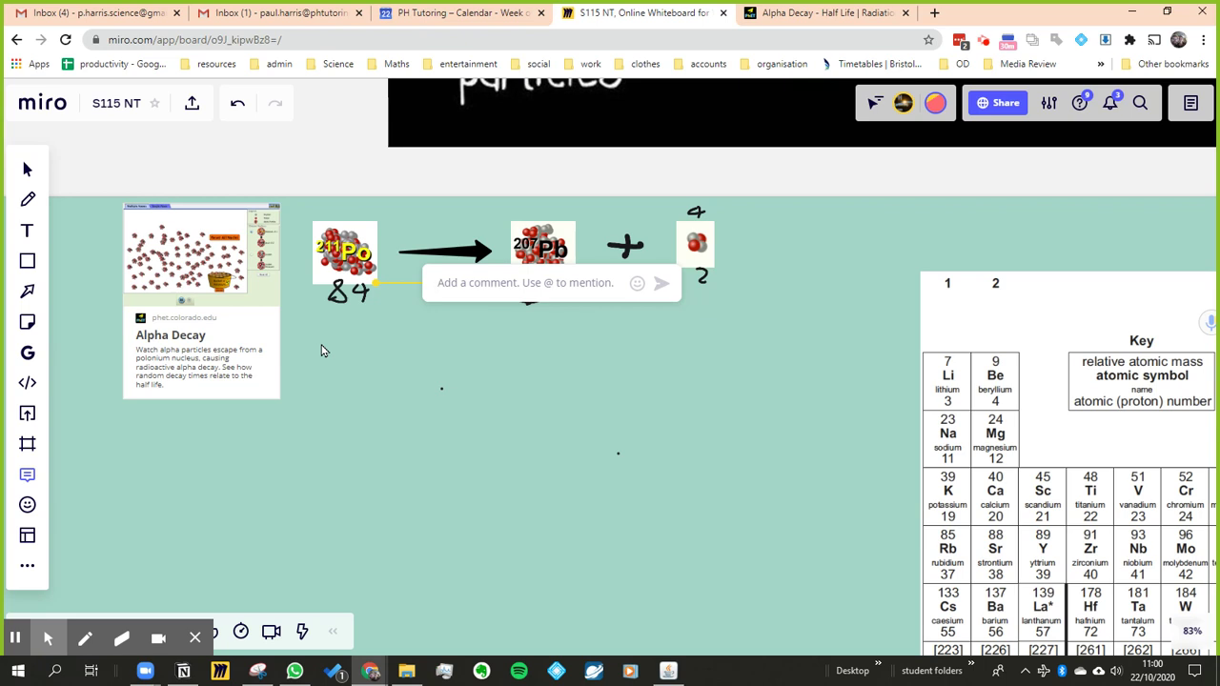
text(atomic n)
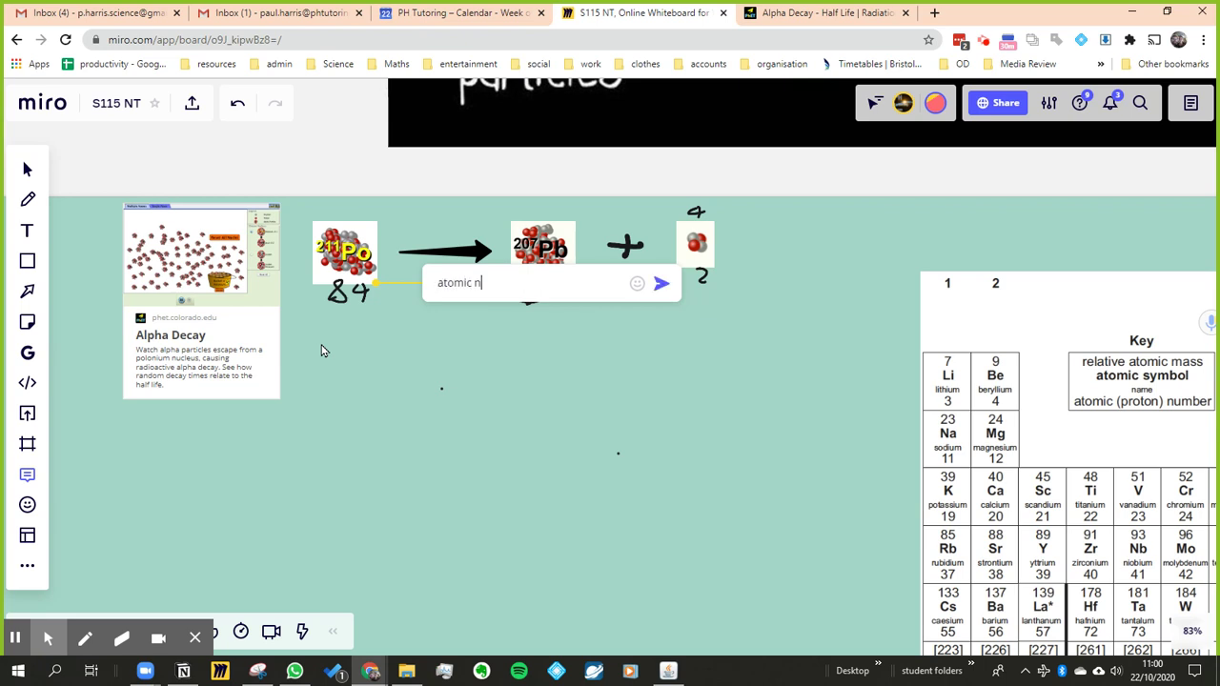
text(umber)
text(: numb)
text(er of photo)
text(ton)
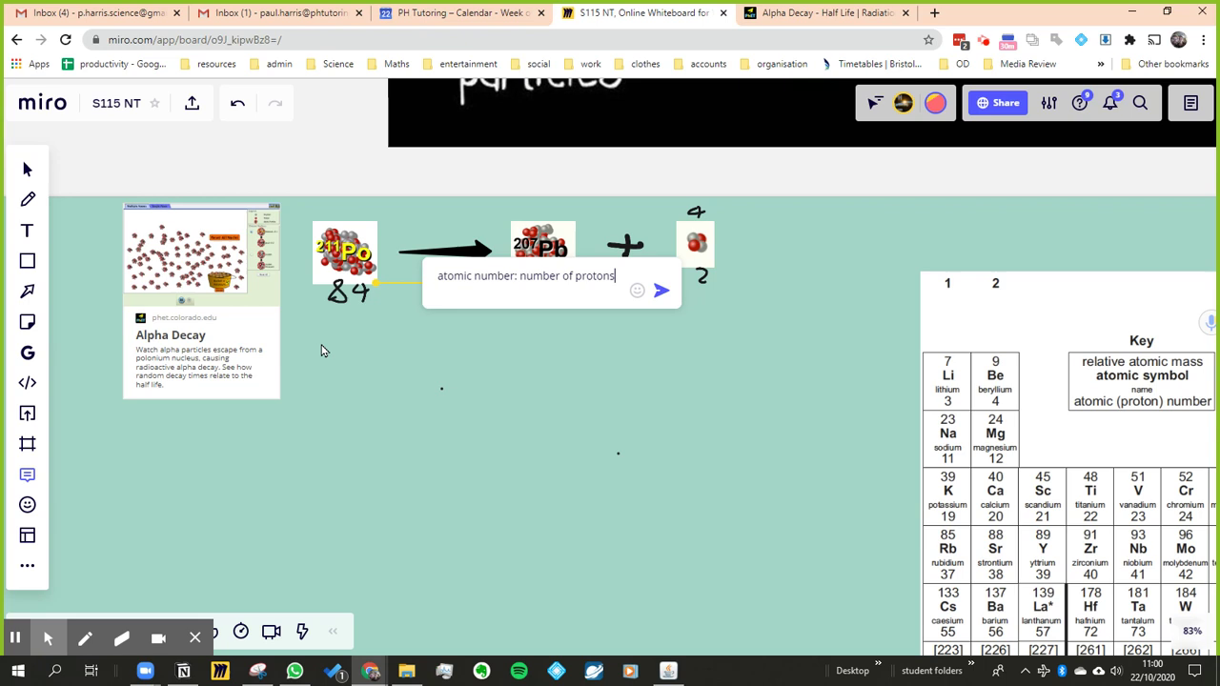
key(Return)
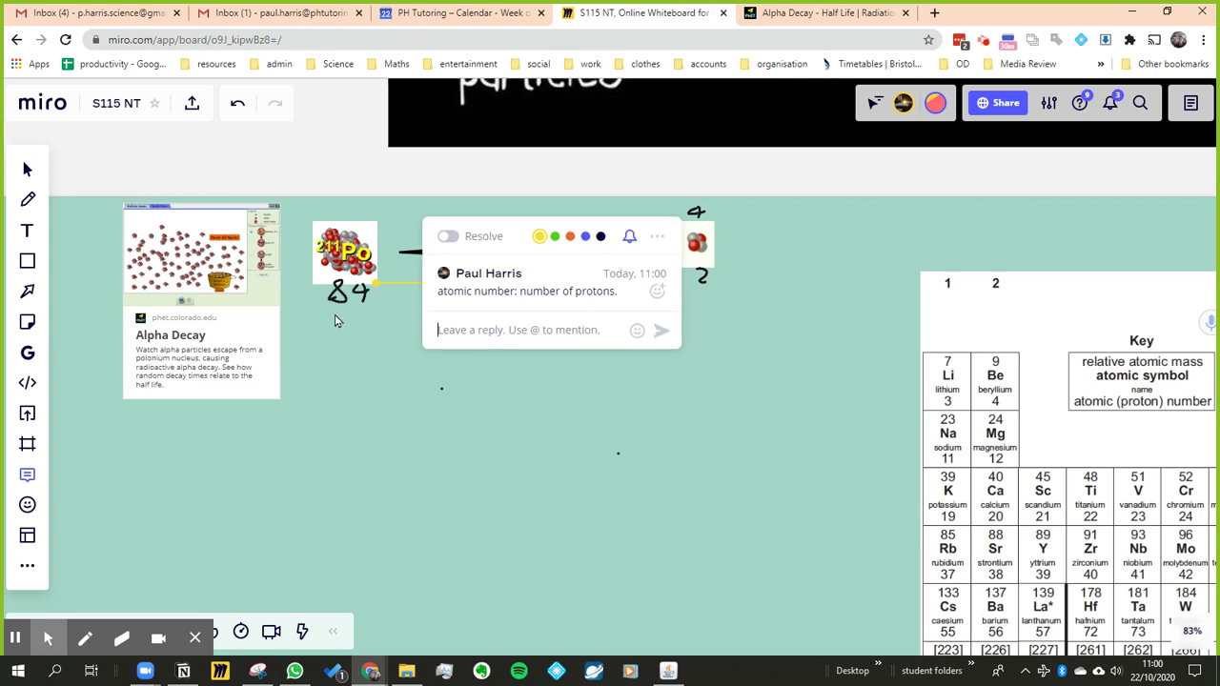
text(c)
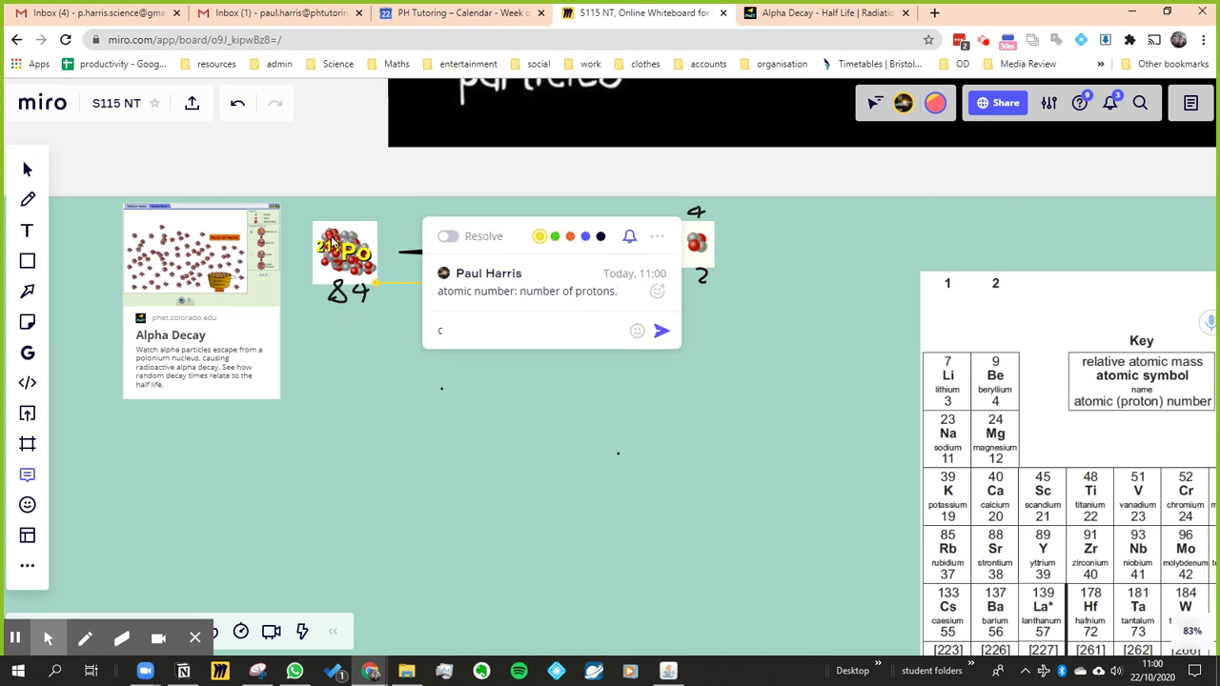
key(BackSpace)
click(380, 376)
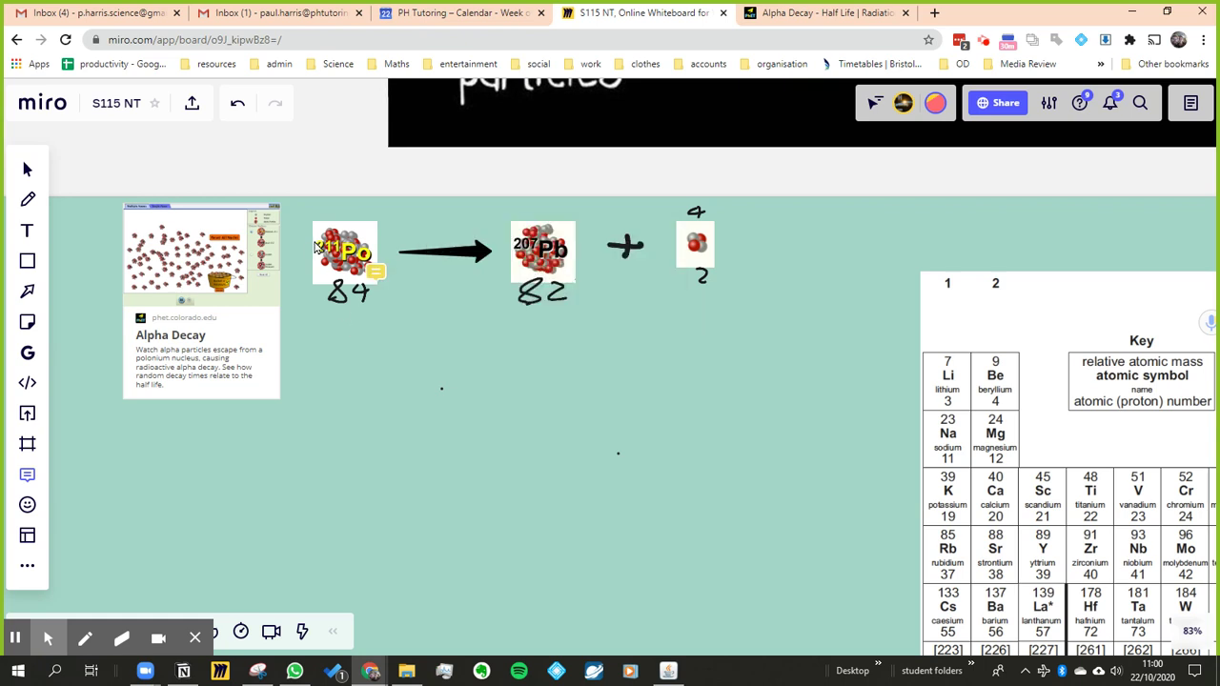
Pin a comment on polonium's 211 saying mass number is protons plus neutrons
click(366, 277)
text(ma)
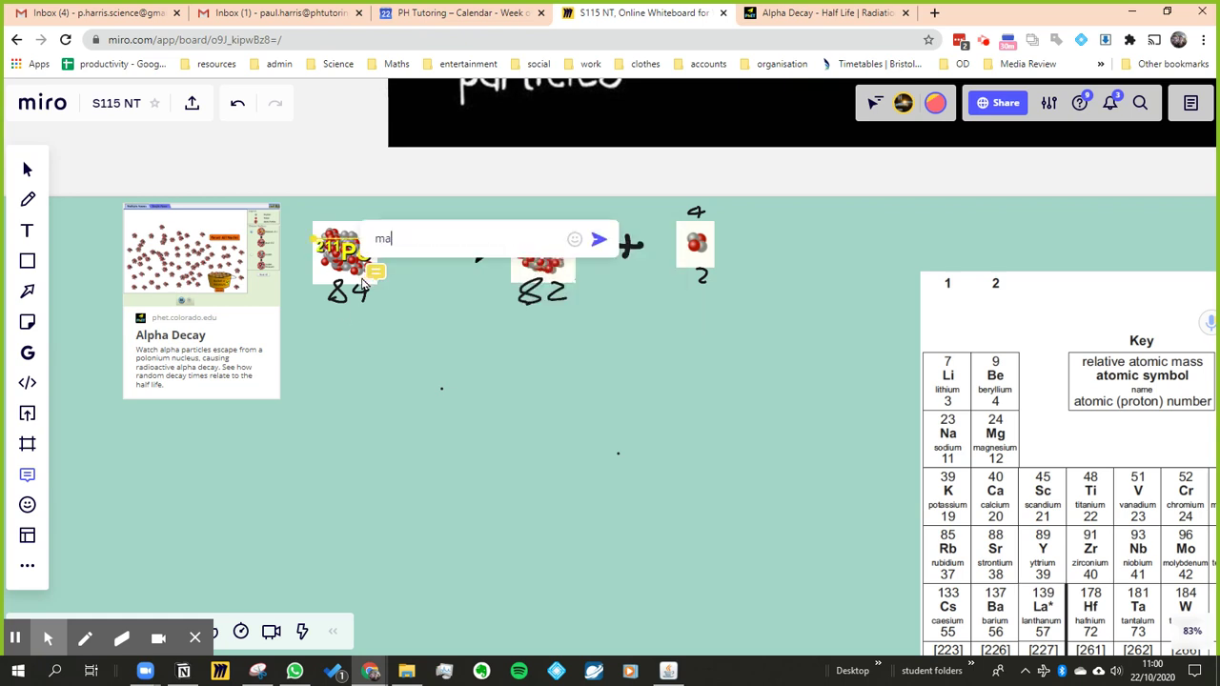
text(ss number: number of protons )
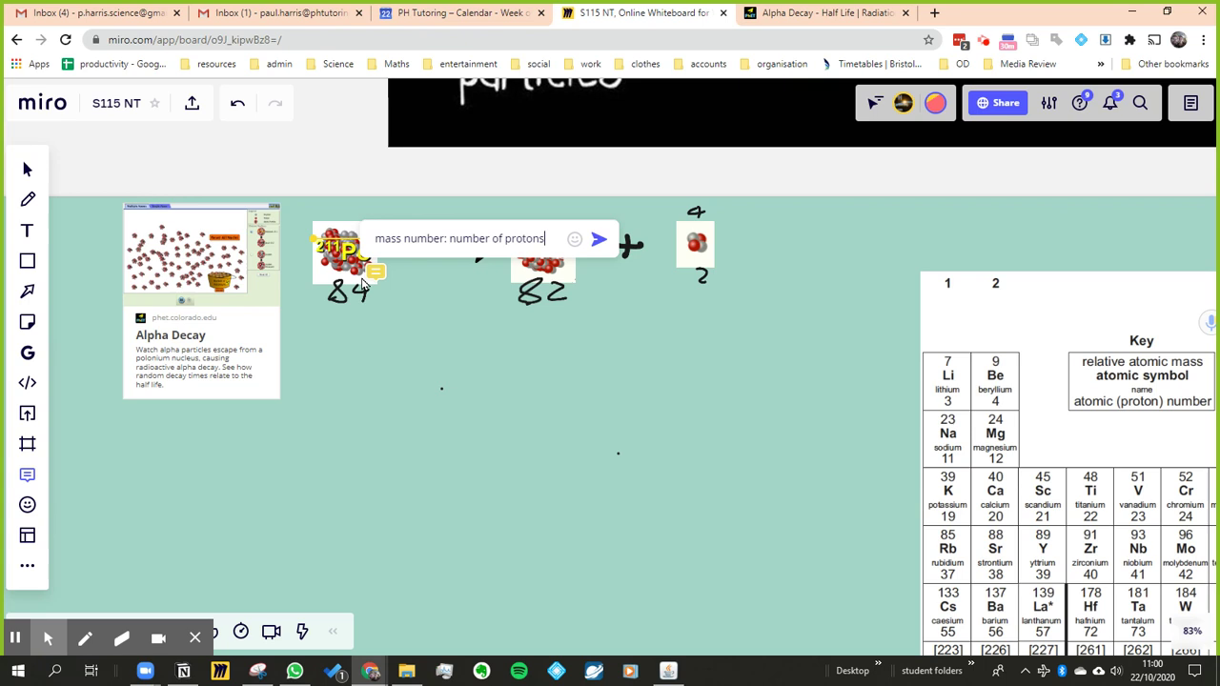
text(+ nu)
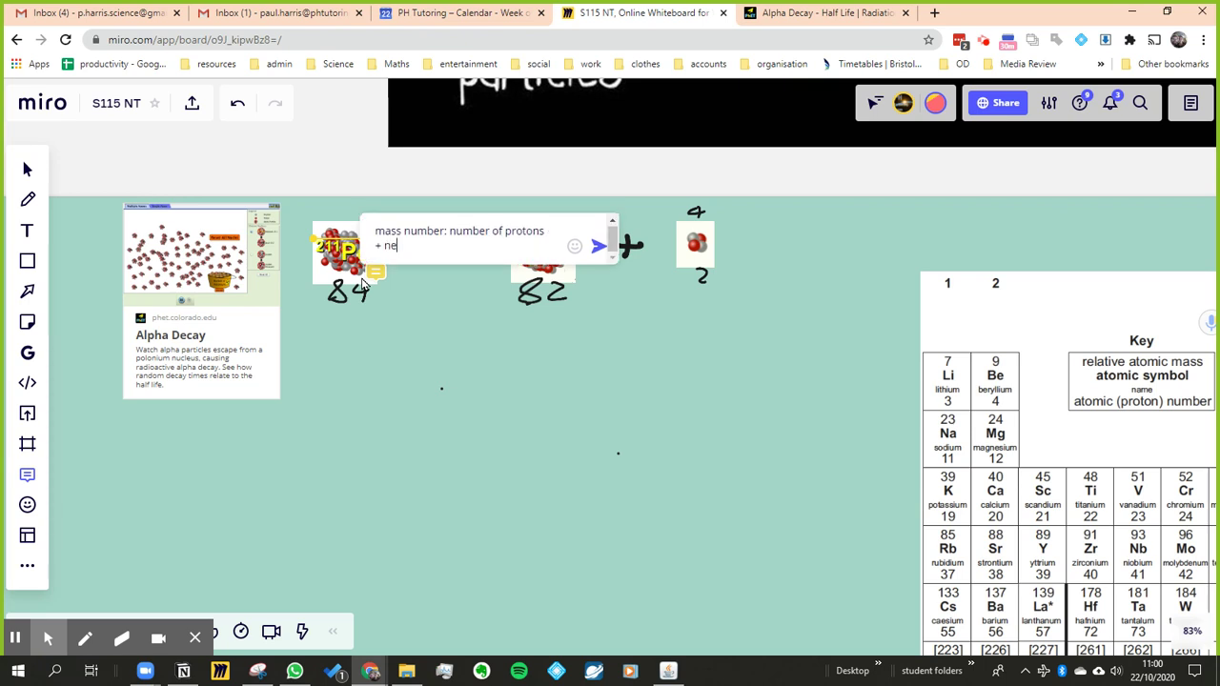
text(utrons.)
key(Return)
click(550, 568)
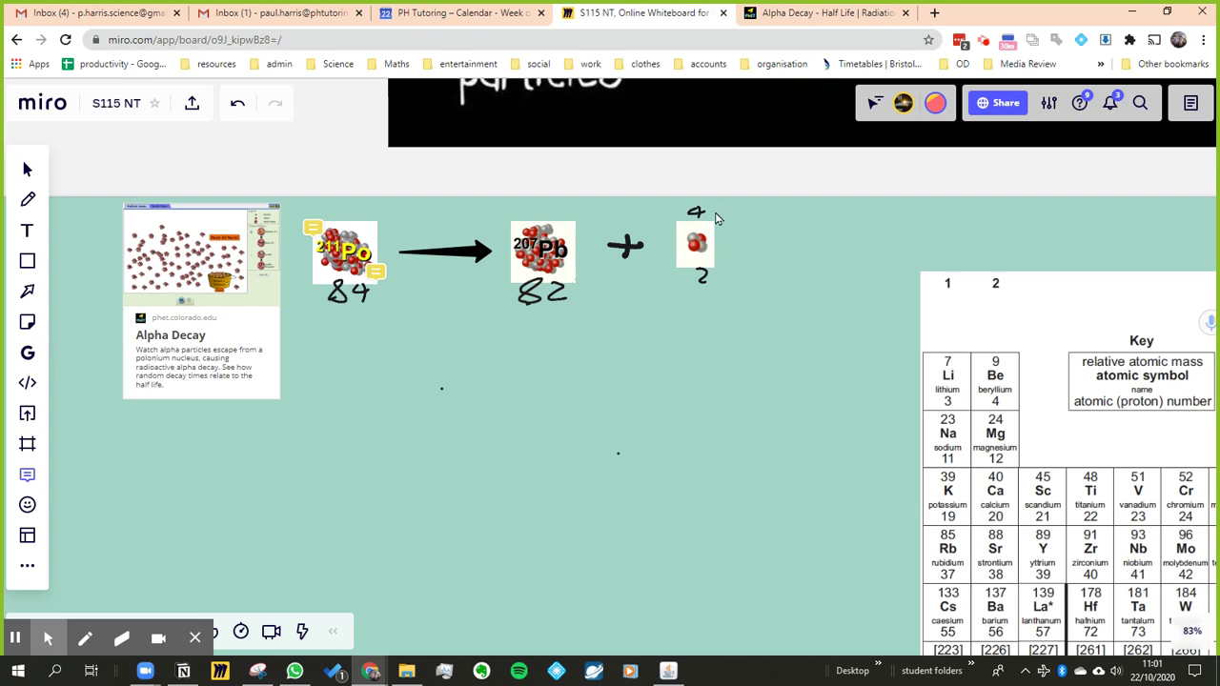
Add a comment pin on the alpha particle's 4, then retouch the handwritten 4
click(716, 214)
text(ma)
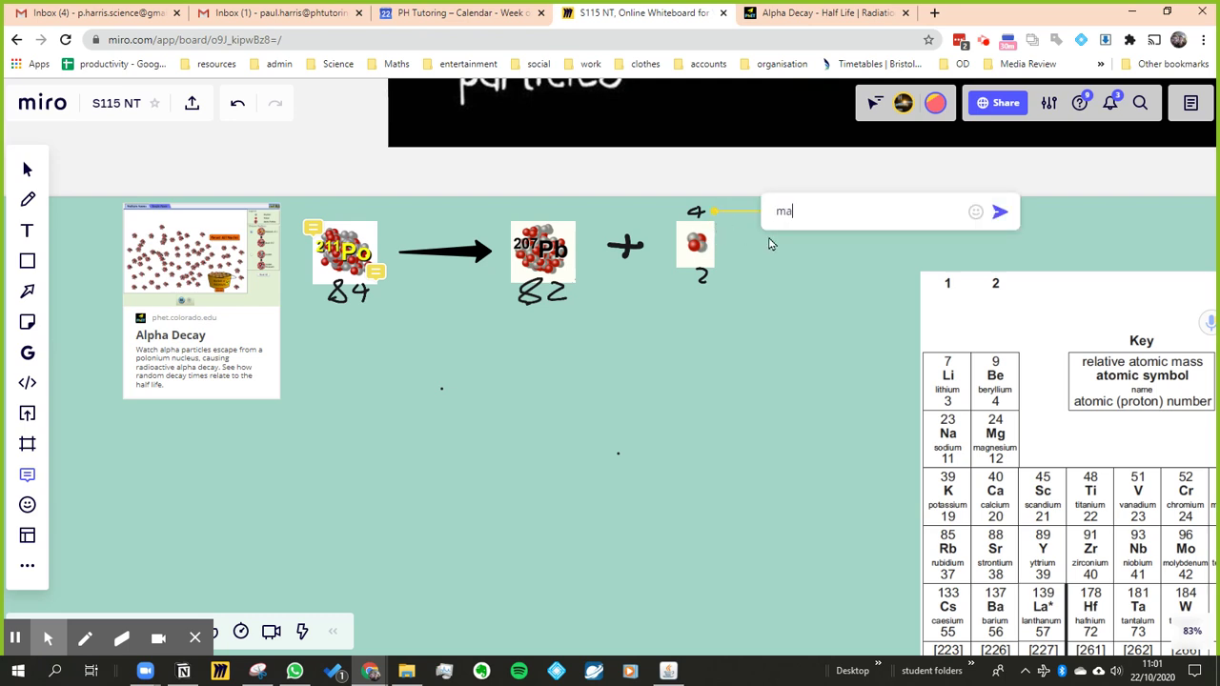
text(ss number o)
click(18, 601)
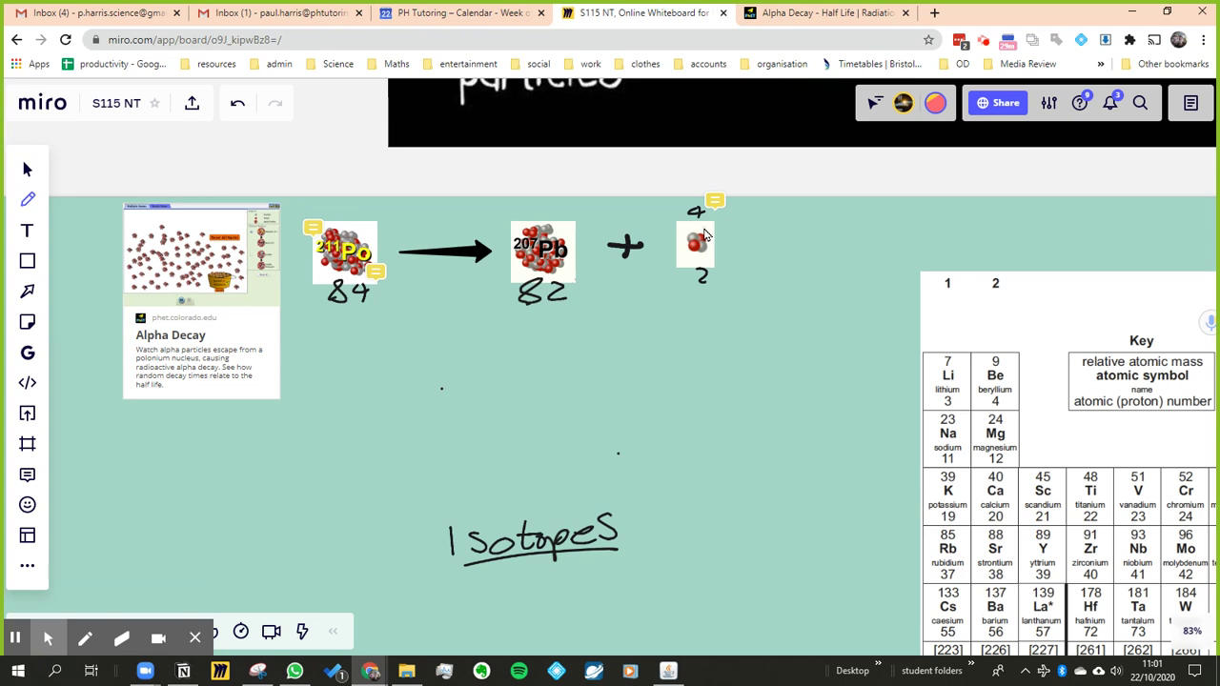
drag(695, 217, 699, 218)
Thin the pen stroke, draw a pointer line from the alpha particle and write 'alpha particle'
key(p)
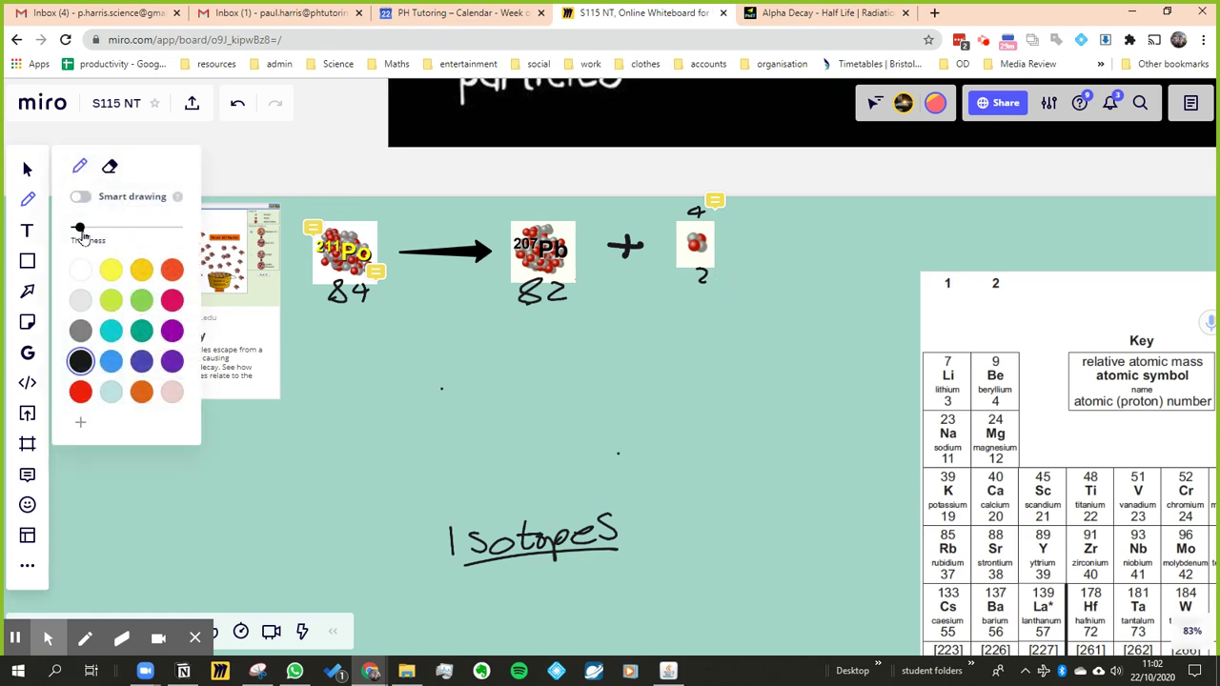
click(82, 230)
drag(82, 229, 68, 233)
mouse_move(715, 267)
mouse_down()
mouse_move(746, 289)
mouse_move(828, 298)
mouse_up()
mouse_move(753, 321)
mouse_down()
mouse_move(762, 336)
mouse_move(857, 327)
mouse_up()
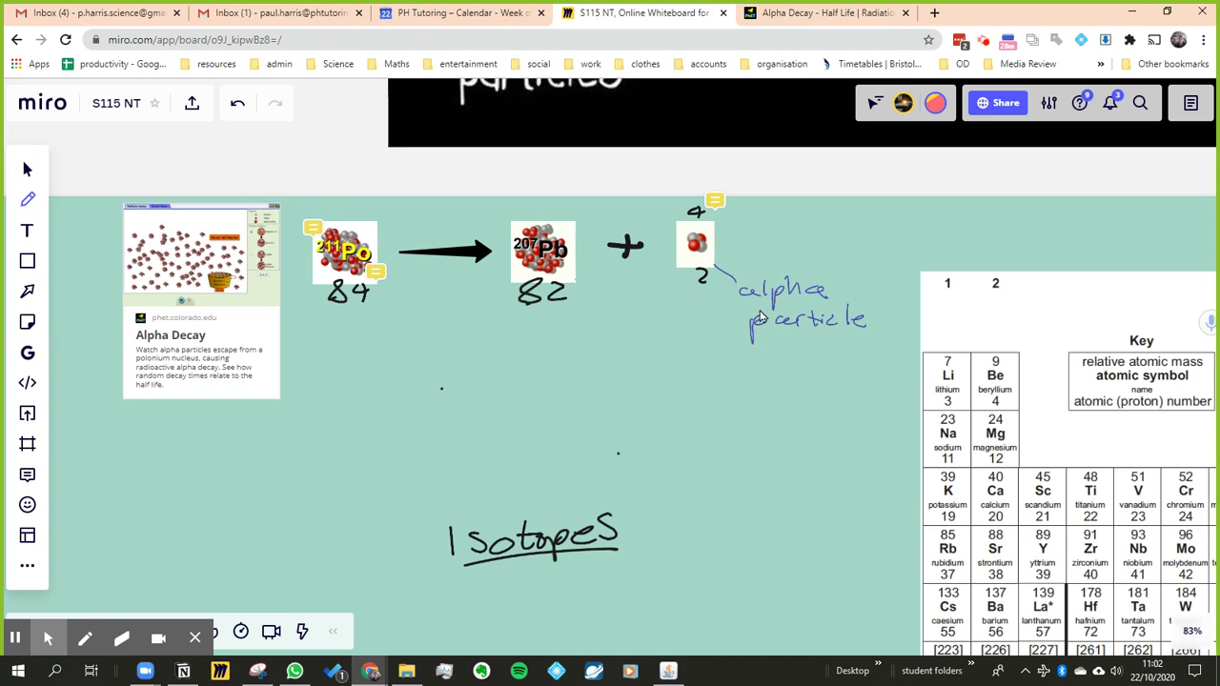
mouse_move(40, 653)
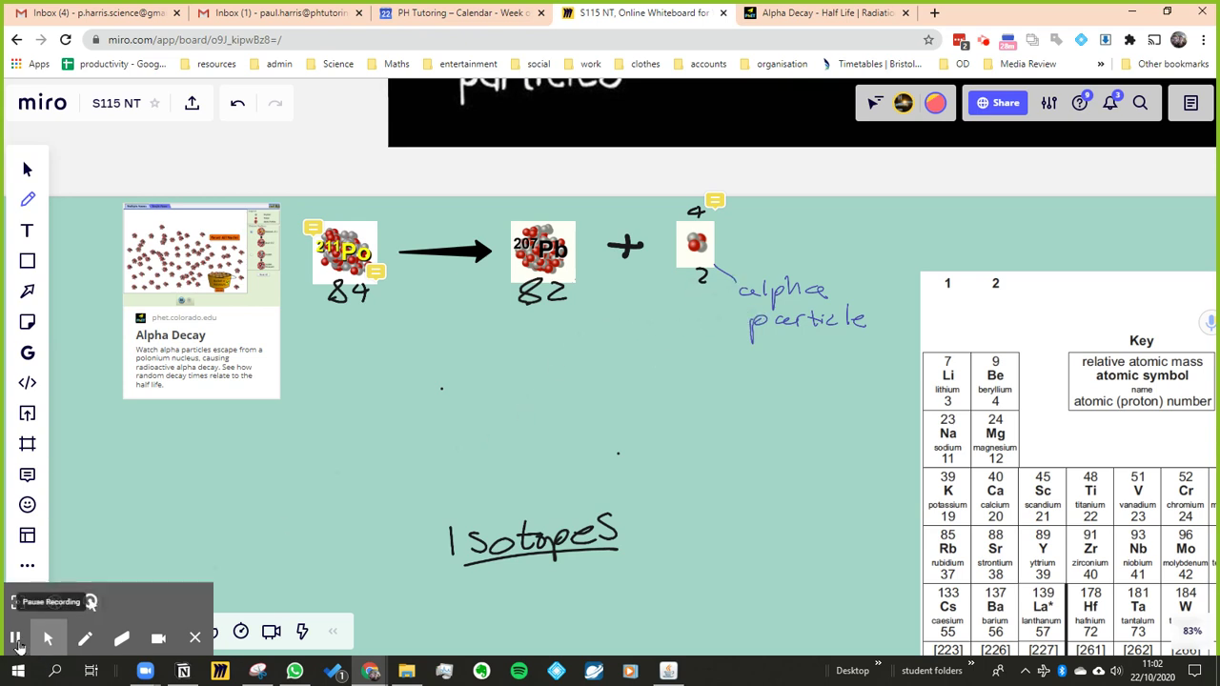